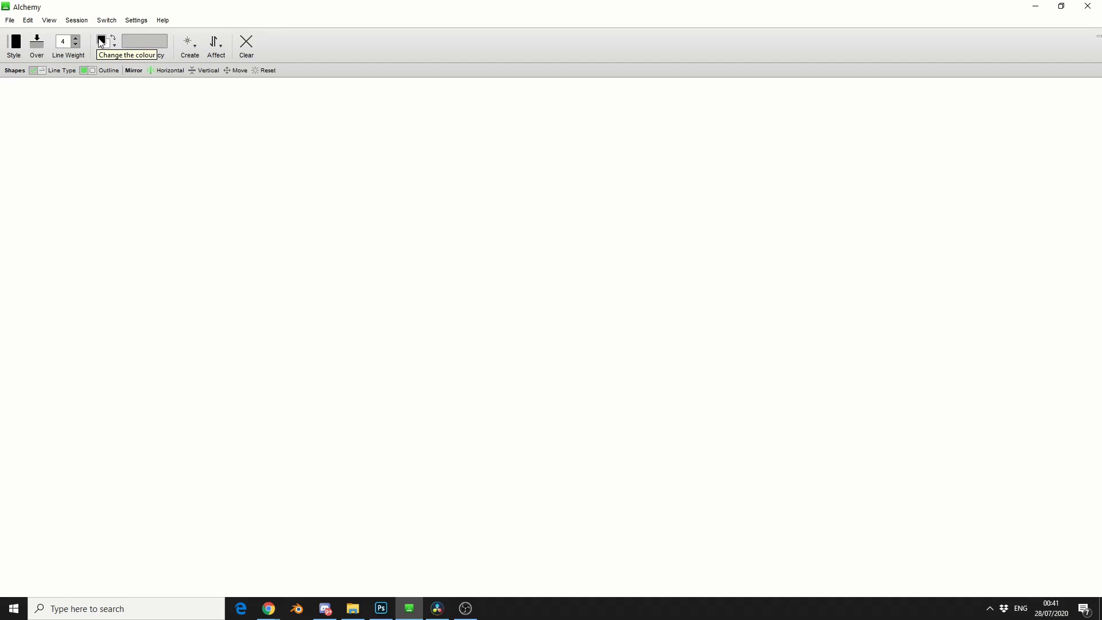
Switch the Create drawing style to plain Shapes.
click(184, 48)
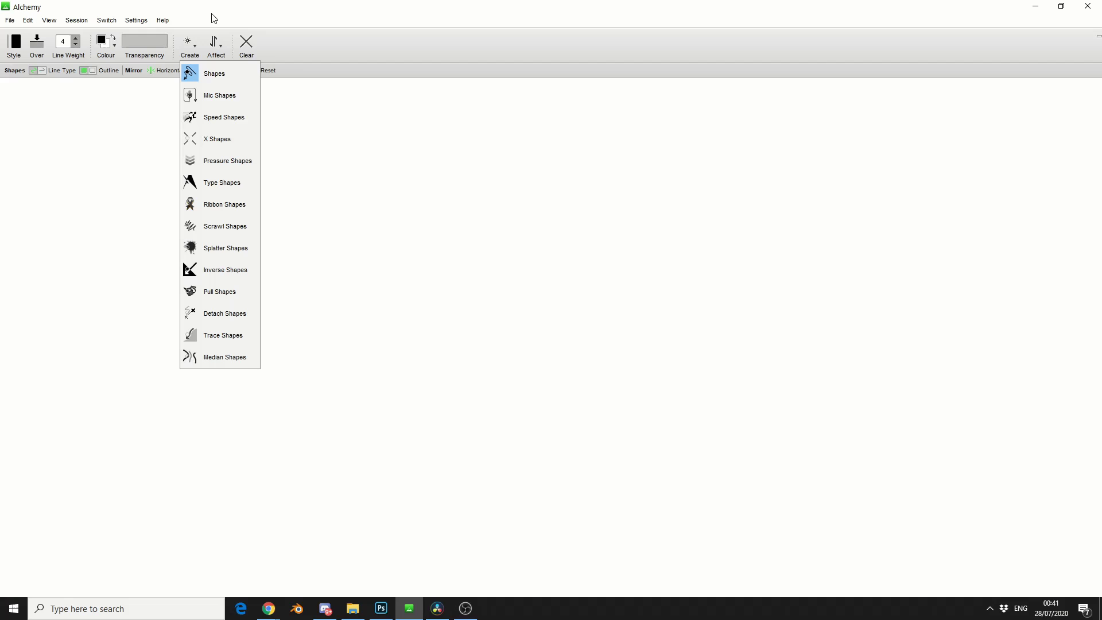
click(216, 46)
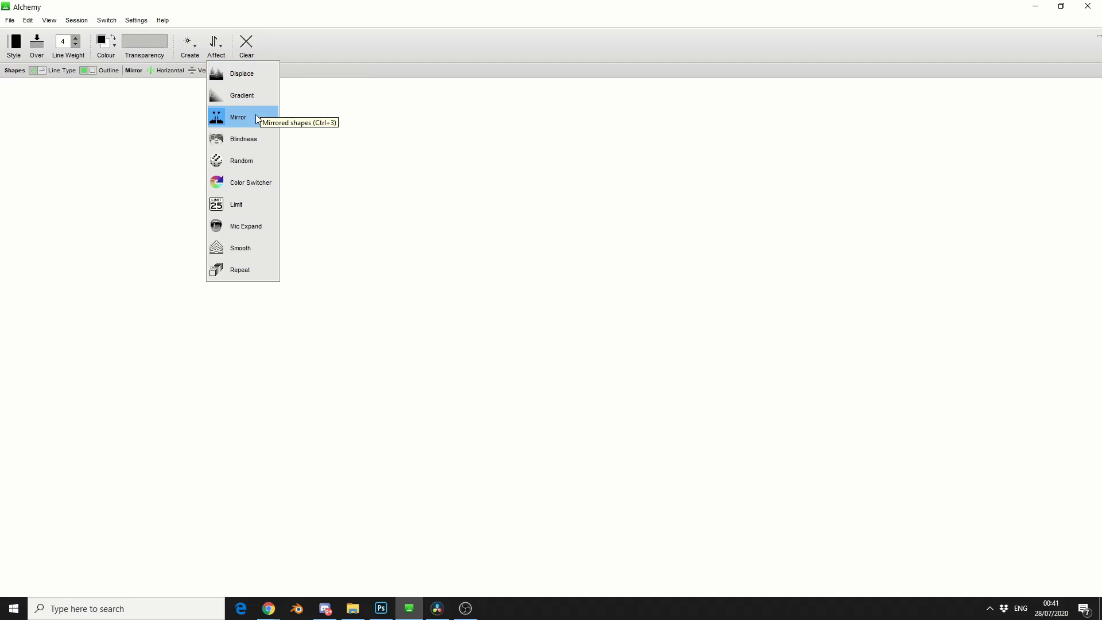
click(192, 45)
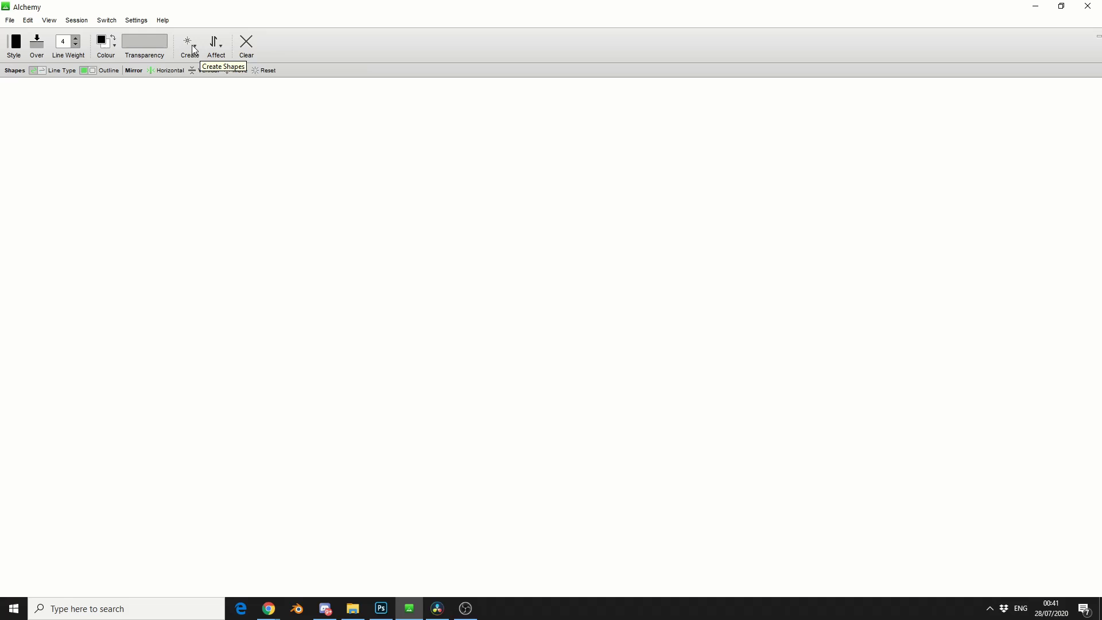
click(206, 70)
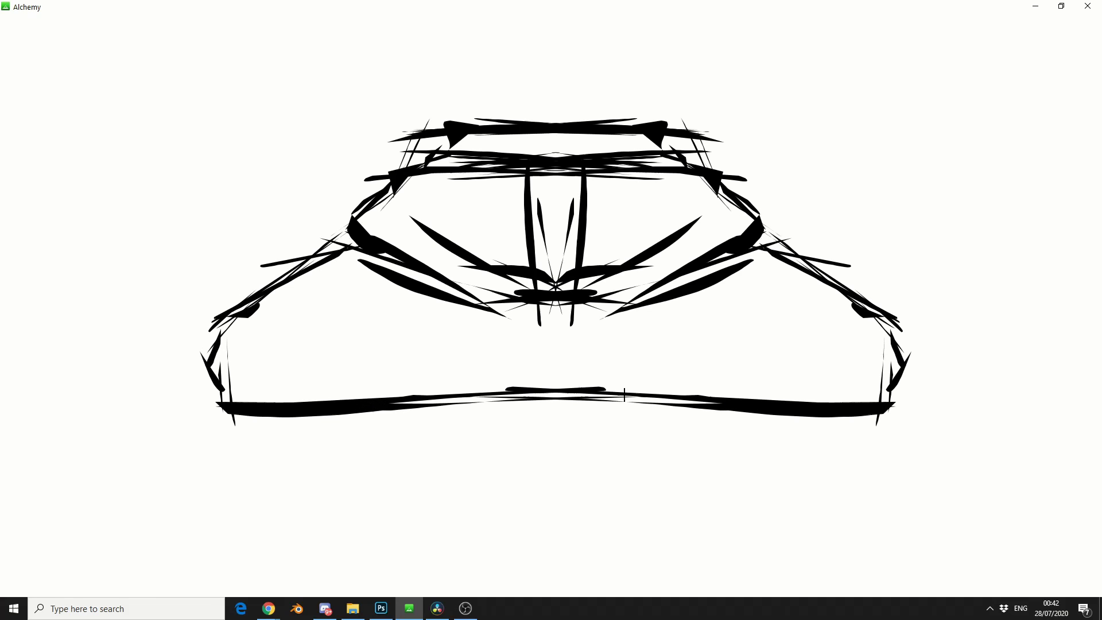
Draw mirrored black body strokes, grille spikes, a central diamond and crossing lines underneath.
drag(241, 395, 263, 450)
drag(199, 406, 218, 491)
drag(216, 431, 296, 476)
drag(204, 467, 399, 452)
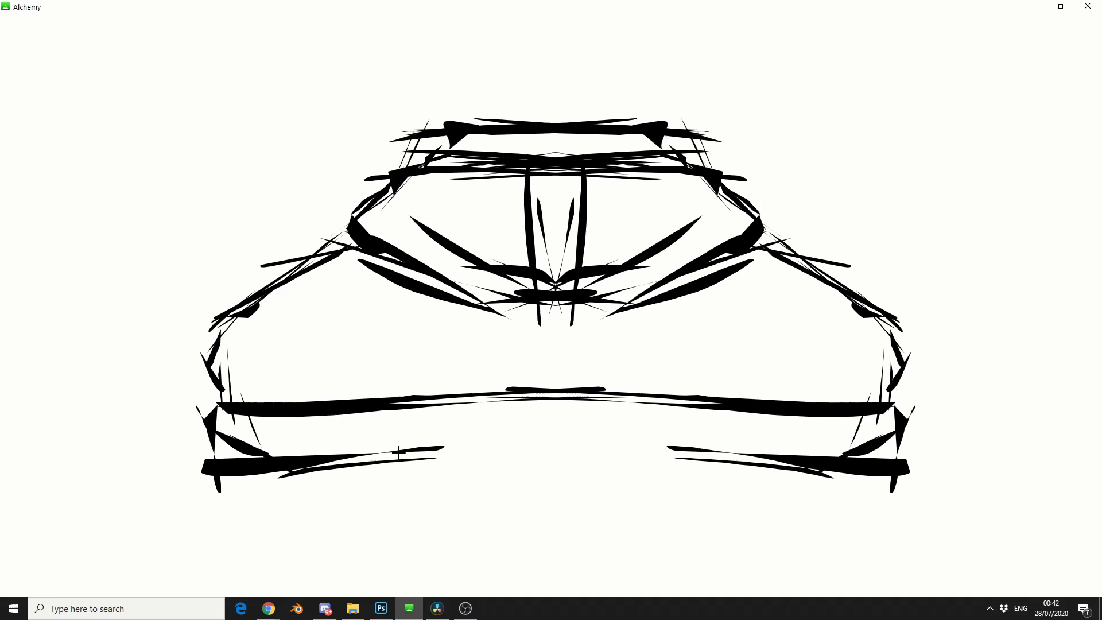
drag(384, 410, 400, 475)
drag(454, 410, 477, 466)
drag(489, 410, 510, 459)
drag(539, 396, 554, 454)
drag(508, 413, 517, 456)
mouse_move(697, 462)
mouse_down()
mouse_move(446, 475)
mouse_move(206, 512)
mouse_move(256, 486)
mouse_up()
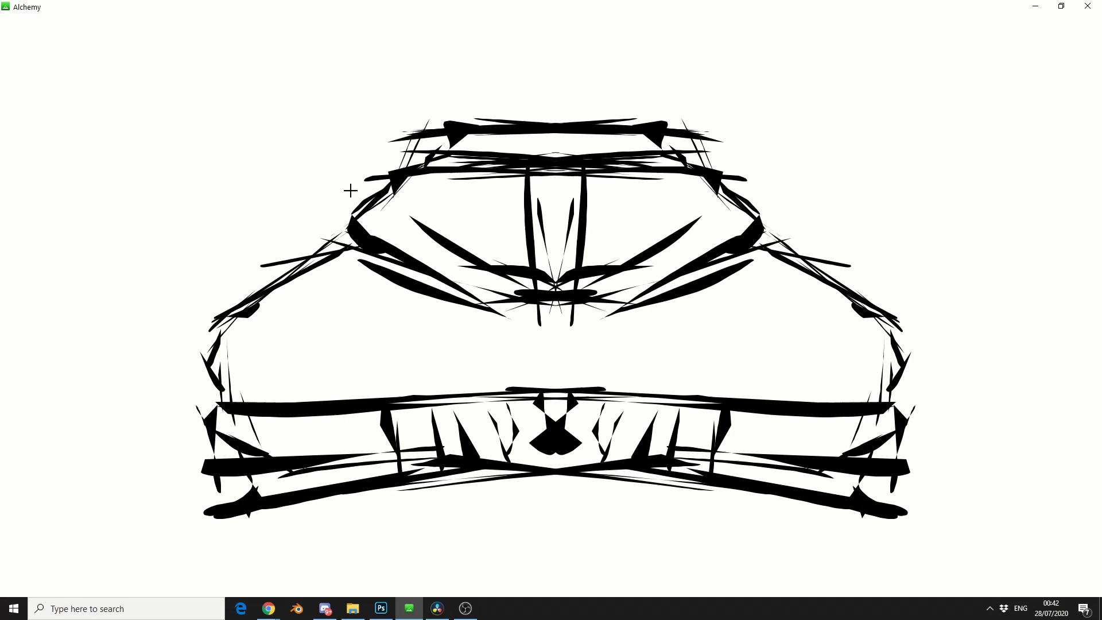
Add long mirrored wing strokes fanning to the edges and a thick upturned roof bar.
drag(351, 190, 47, 336)
drag(298, 255, 183, 235)
drag(281, 275, 123, 219)
mouse_move(314, 253)
mouse_down()
mouse_move(104, 179)
mouse_move(339, 224)
mouse_up()
drag(69, 180, 7, 241)
mouse_move(23, 231)
mouse_down()
mouse_move(109, 298)
mouse_move(210, 350)
mouse_up()
mouse_move(471, 104)
mouse_down()
mouse_move(468, 151)
mouse_move(551, 118)
mouse_move(689, 106)
mouse_up()
mouse_move(788, 236)
mouse_down()
mouse_move(710, 189)
mouse_move(815, 244)
mouse_move(763, 248)
mouse_up()
mouse_move(56, 4)
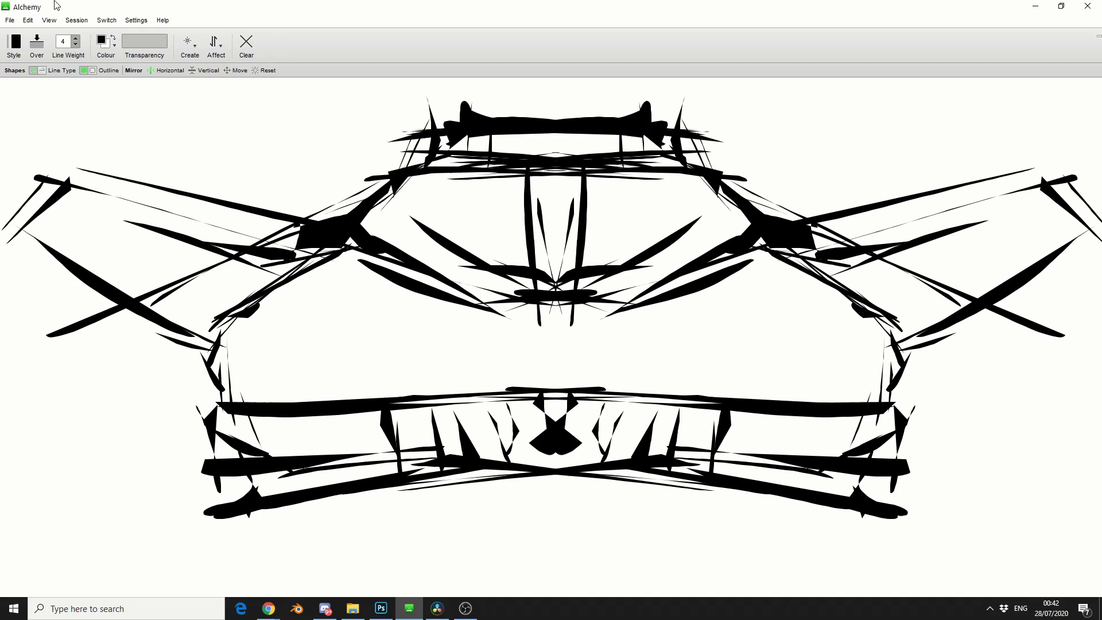
Pick mid grey and paint mirrored grey wing panels, a body band and a central fill.
click(102, 43)
click(103, 112)
mouse_move(107, 195)
mouse_down()
mouse_move(311, 267)
mouse_move(101, 281)
mouse_up()
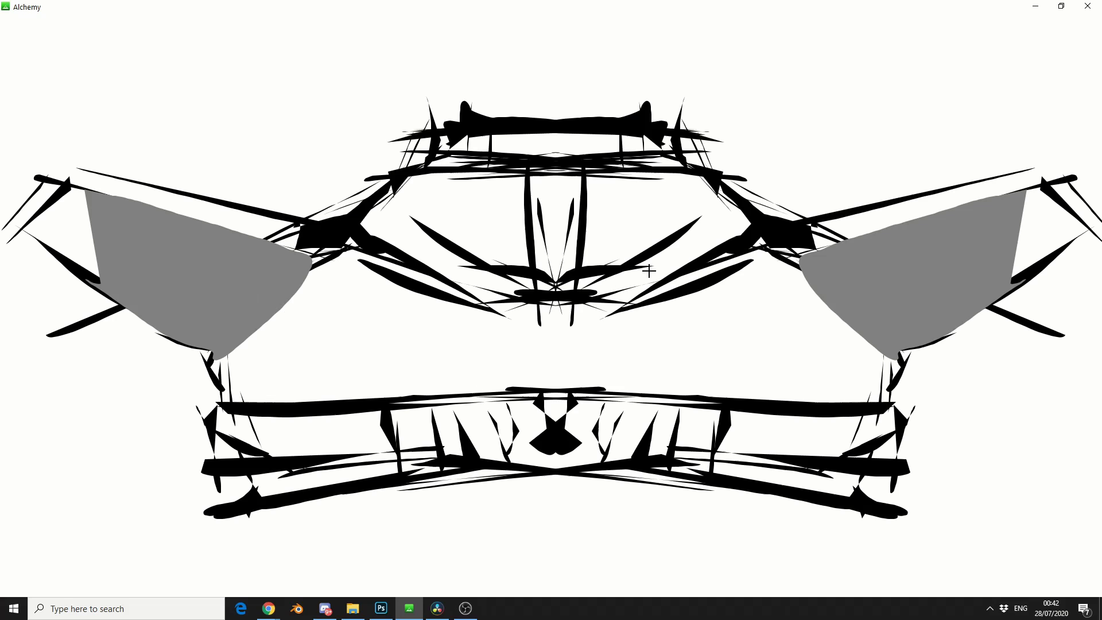
mouse_move(57, 9)
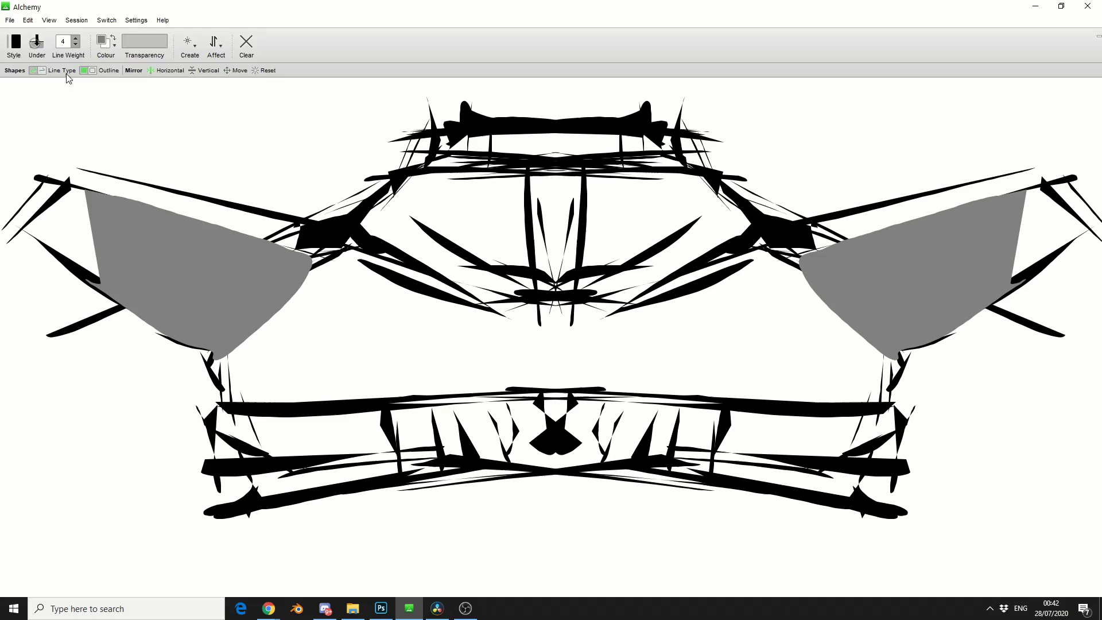
mouse_move(871, 349)
mouse_down()
mouse_move(607, 358)
mouse_move(807, 377)
mouse_move(238, 278)
mouse_up()
mouse_move(417, 123)
mouse_down()
mouse_move(373, 172)
mouse_move(553, 270)
mouse_move(402, 138)
mouse_move(505, 118)
mouse_up()
Set new strokes back to Over mode and reopen the Colour choices.
mouse_move(87, 4)
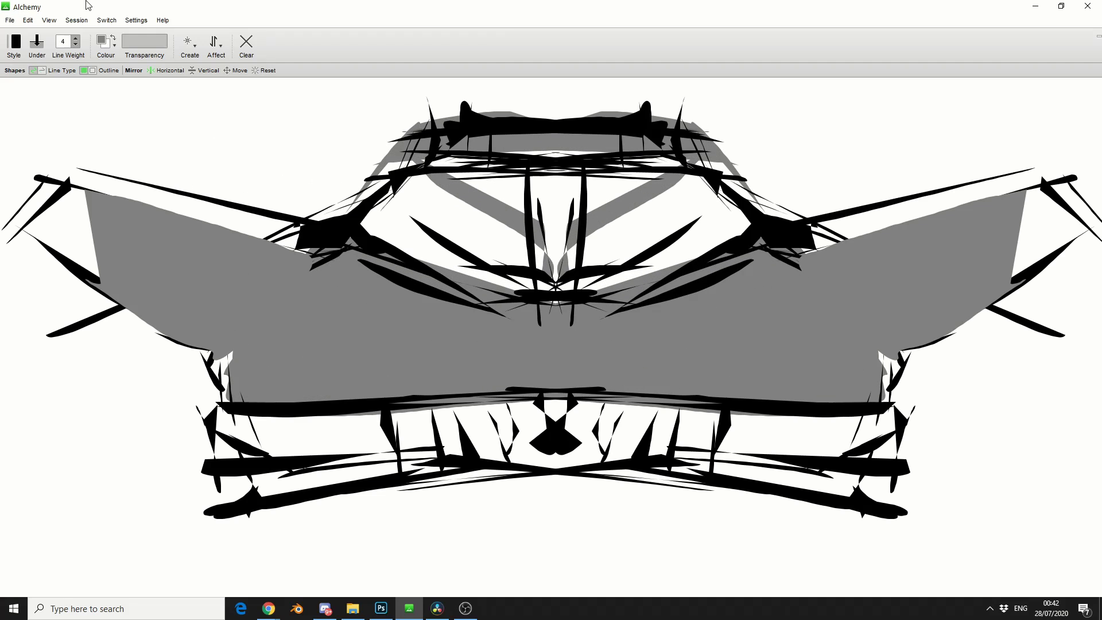
click(37, 43)
click(101, 46)
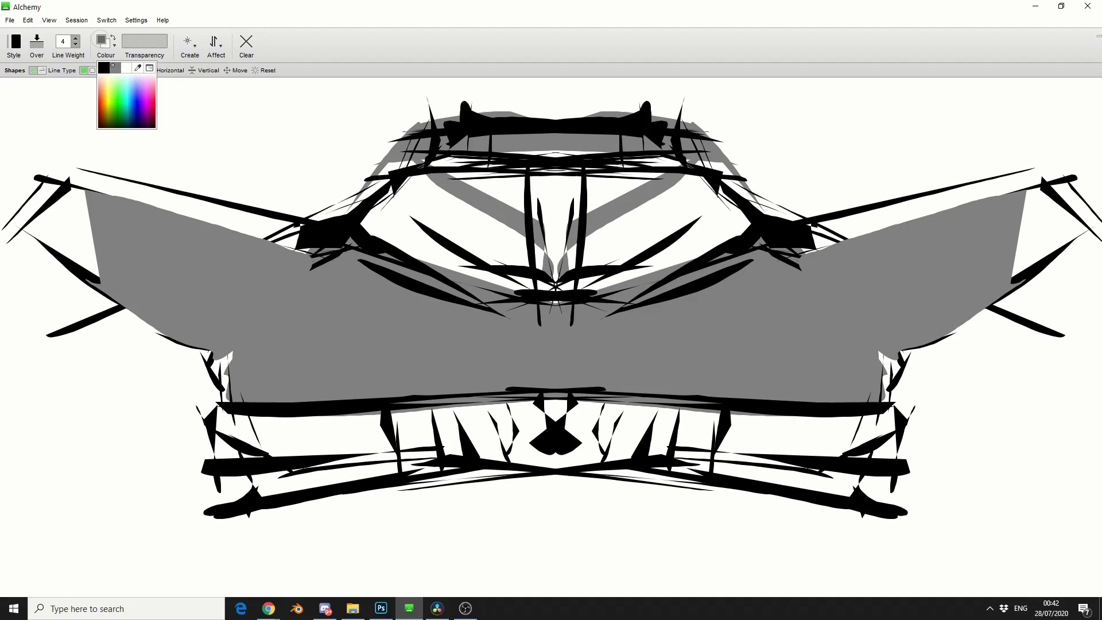
In black, draw mirrored strokes across the grey wings and crossing lines over the lower body.
click(111, 81)
mouse_move(84, 192)
mouse_down()
mouse_move(72, 212)
mouse_move(161, 326)
mouse_move(264, 373)
mouse_move(321, 221)
mouse_move(293, 352)
mouse_move(343, 336)
mouse_move(224, 344)
mouse_move(69, 380)
mouse_move(93, 416)
mouse_move(185, 401)
mouse_up()
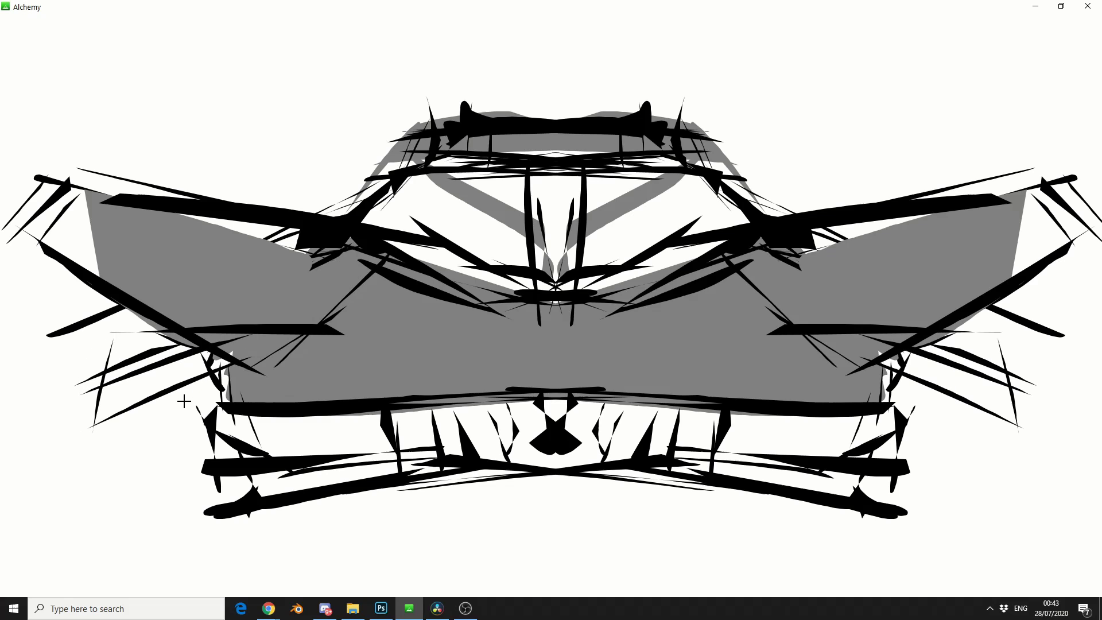
mouse_move(310, 417)
mouse_down()
mouse_move(231, 524)
mouse_move(399, 464)
mouse_up()
drag(491, 462, 554, 451)
drag(465, 481, 377, 495)
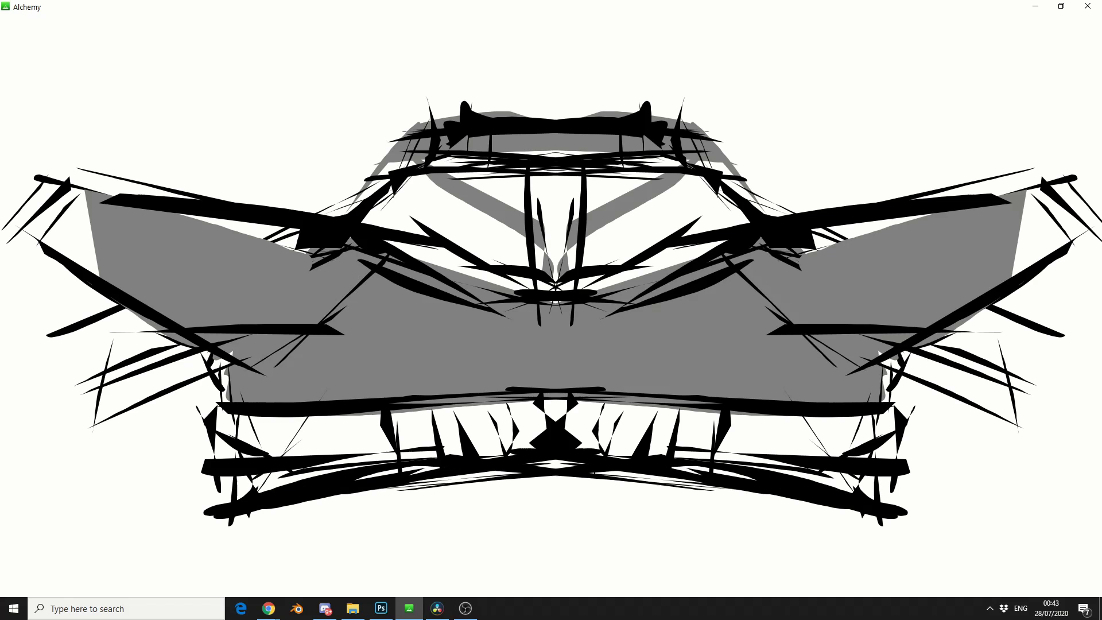
Switch the Create drawing style to Splatter Shapes.
mouse_move(274, 63)
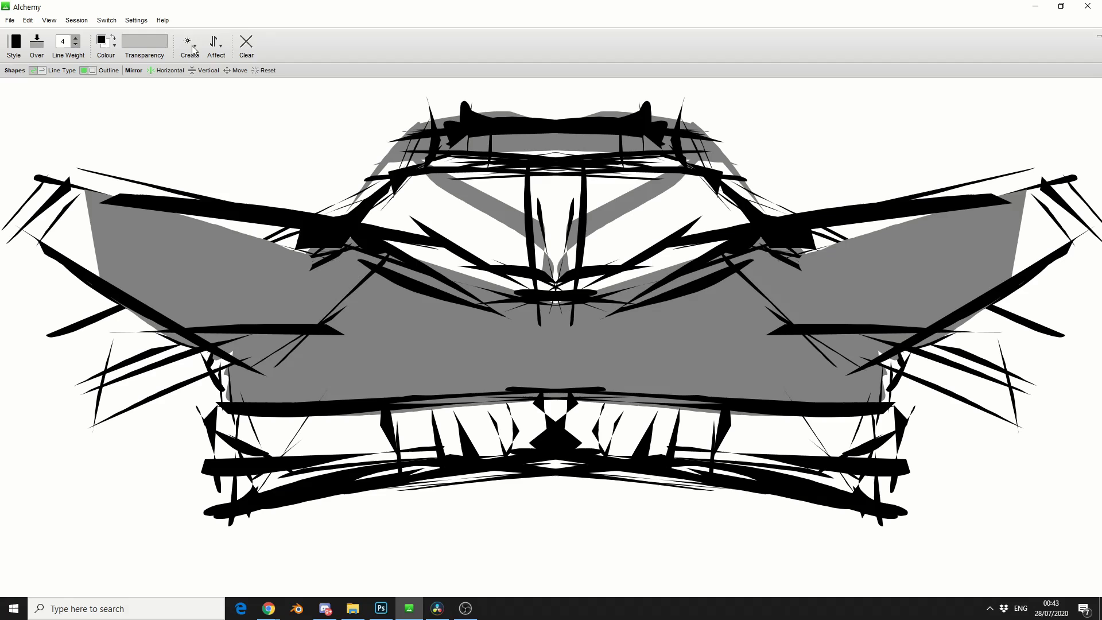
click(190, 49)
click(226, 248)
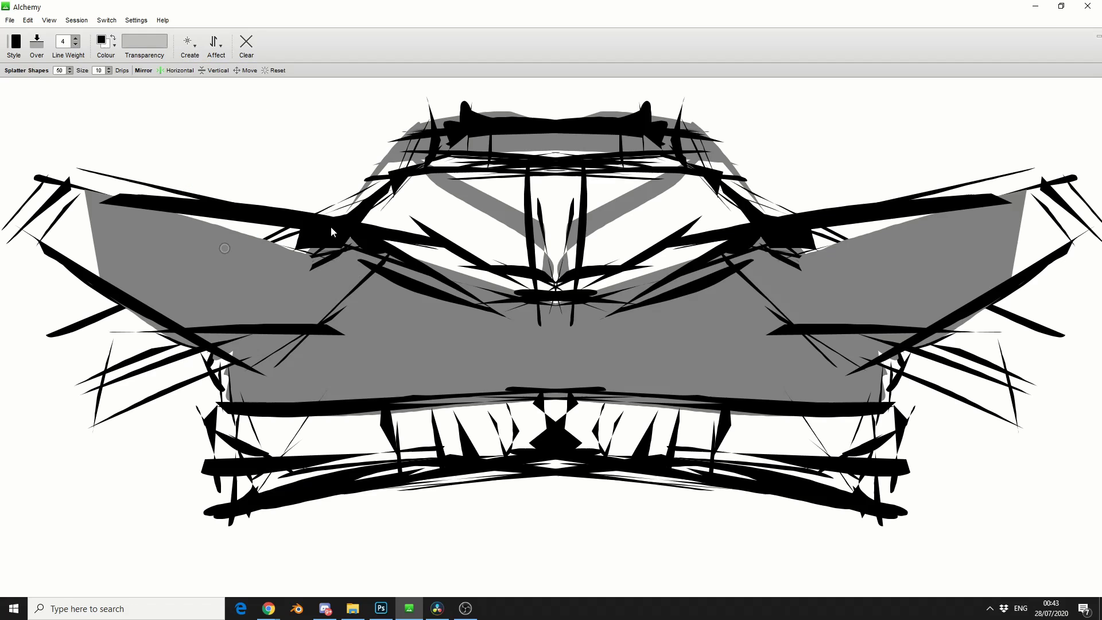
Splatter mirrored black blobs over the wings and big circles with dotted loops through the centre.
mouse_move(17, 50)
mouse_move(144, 191)
mouse_down()
mouse_move(182, 239)
mouse_move(284, 320)
mouse_move(143, 290)
mouse_move(376, 185)
mouse_move(620, 140)
mouse_move(686, 319)
mouse_move(746, 327)
mouse_move(574, 401)
mouse_move(276, 367)
mouse_move(224, 504)
mouse_move(352, 463)
mouse_move(289, 301)
mouse_move(101, 255)
mouse_move(144, 156)
mouse_move(499, 254)
mouse_up()
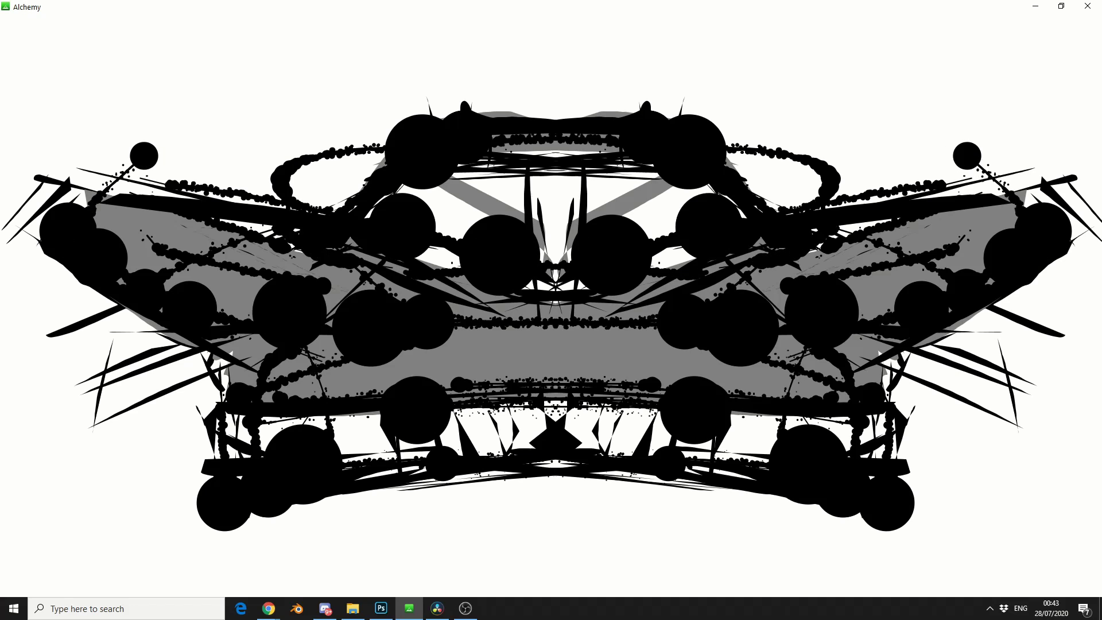
mouse_move(344, 181)
mouse_down()
mouse_move(304, 126)
mouse_move(563, 179)
mouse_move(240, 343)
mouse_move(231, 427)
mouse_up()
Switch the Create drawing style back to plain Shapes.
mouse_move(107, 11)
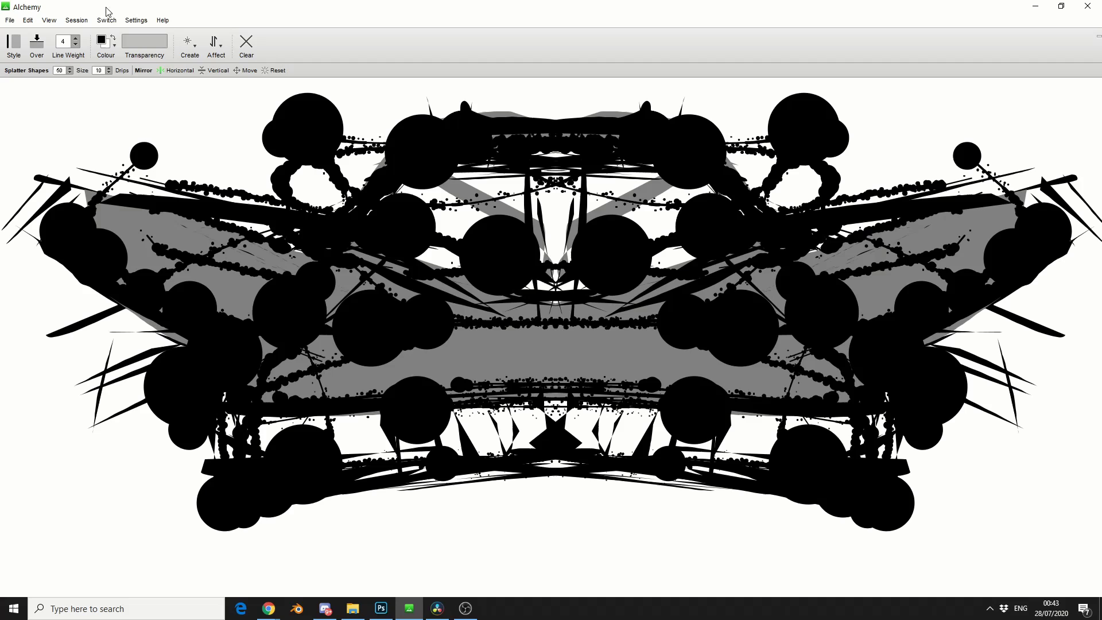
click(189, 44)
click(219, 73)
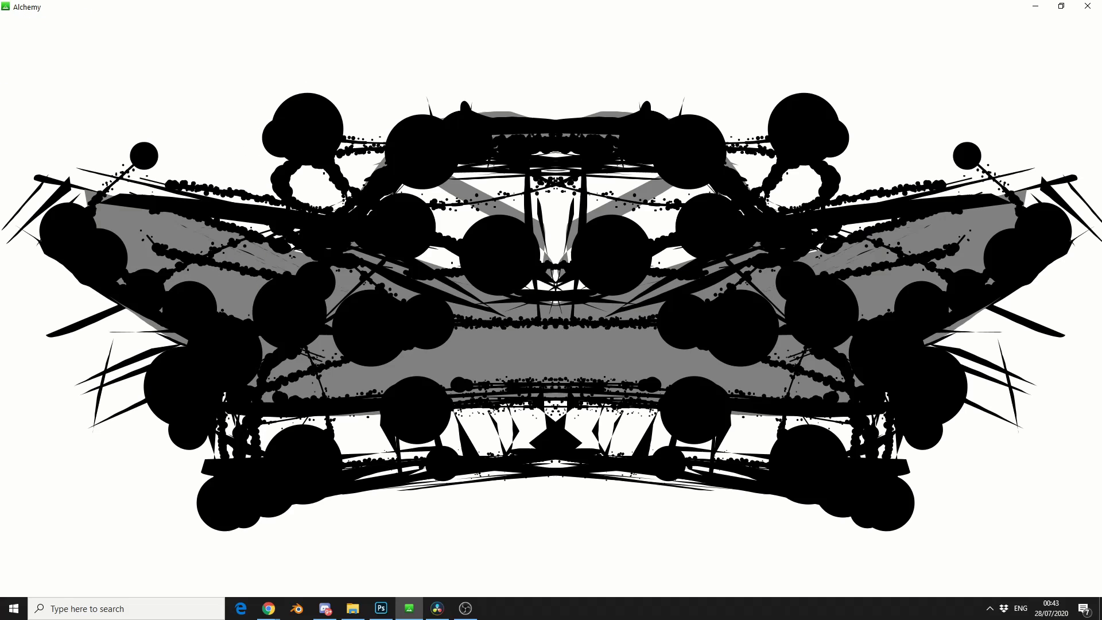
Draw mirrored black fins across the top corners and spikes down both side edges.
mouse_move(402, 115)
mouse_down()
mouse_move(342, 89)
mouse_move(258, 127)
mouse_move(358, 92)
mouse_up()
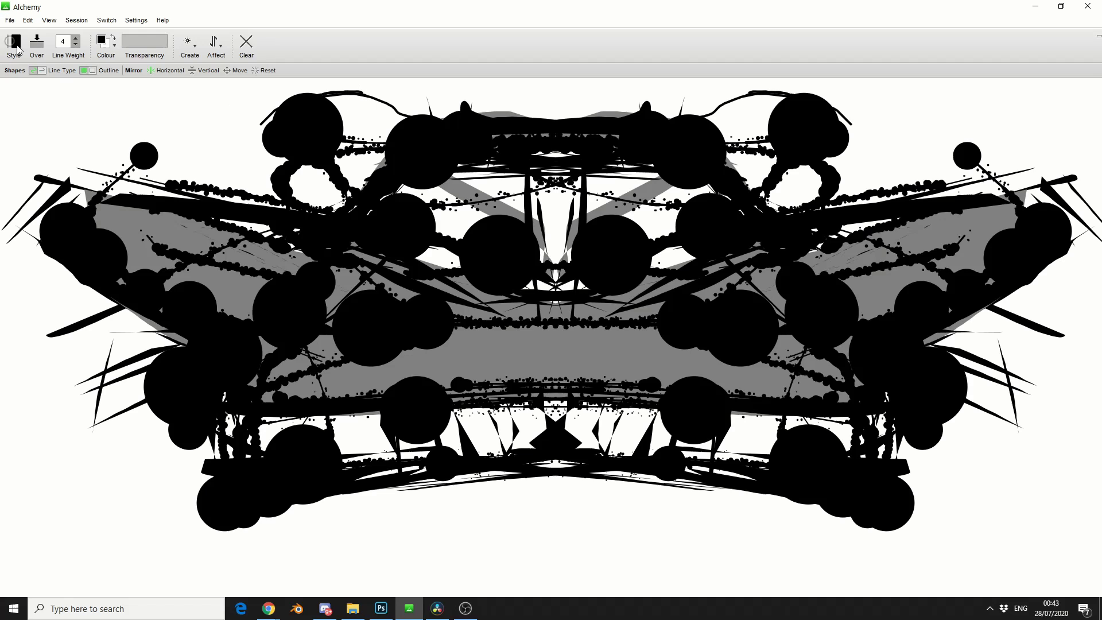
mouse_move(402, 112)
mouse_down()
mouse_move(324, 98)
mouse_move(201, 148)
mouse_move(287, 170)
mouse_move(344, 211)
mouse_up()
mouse_move(374, 140)
mouse_down()
mouse_move(247, 109)
mouse_move(313, 201)
mouse_move(143, 188)
mouse_move(169, 183)
mouse_move(184, 140)
mouse_move(69, 198)
mouse_move(83, 198)
mouse_move(37, 258)
mouse_move(183, 342)
mouse_move(169, 345)
mouse_move(126, 422)
mouse_move(173, 427)
mouse_move(224, 522)
mouse_move(390, 477)
mouse_move(554, 479)
mouse_up()
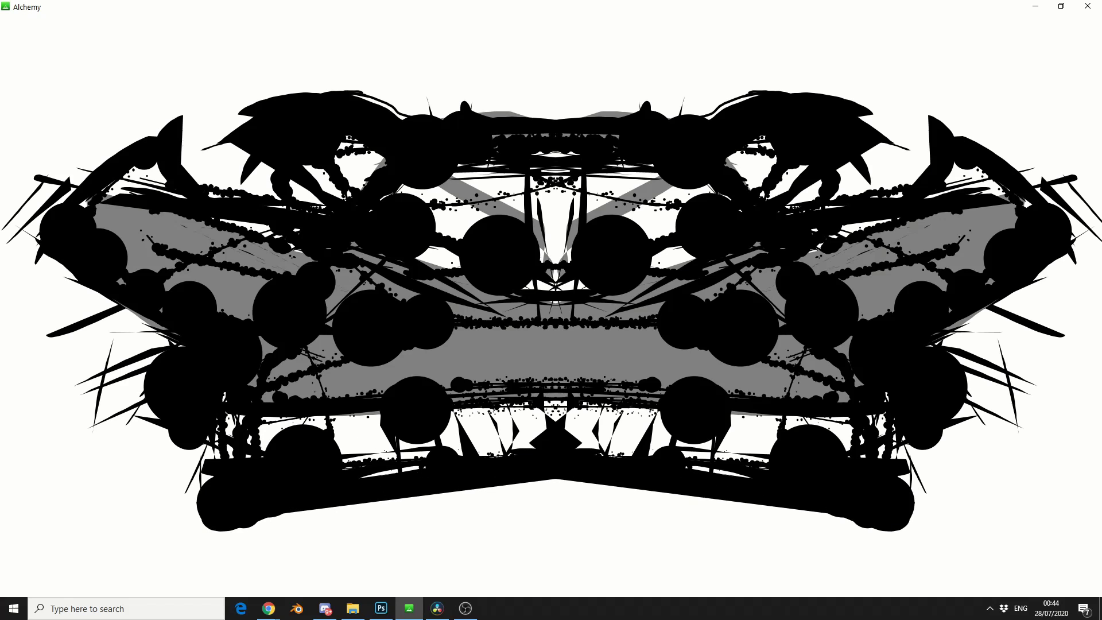
drag(55, 176, 71, 270)
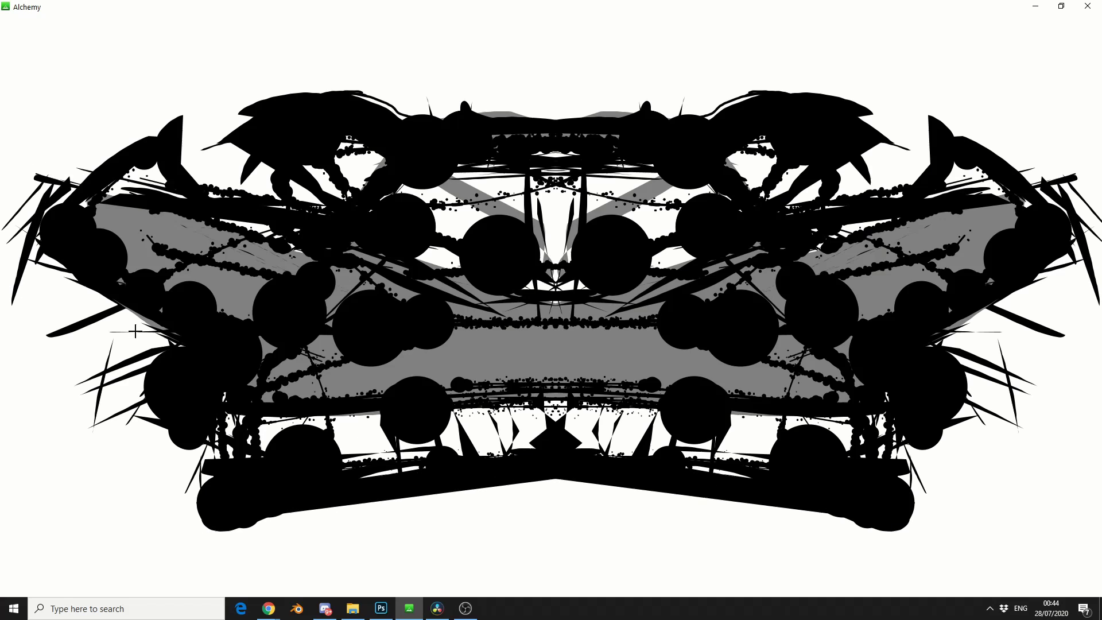
click(216, 45)
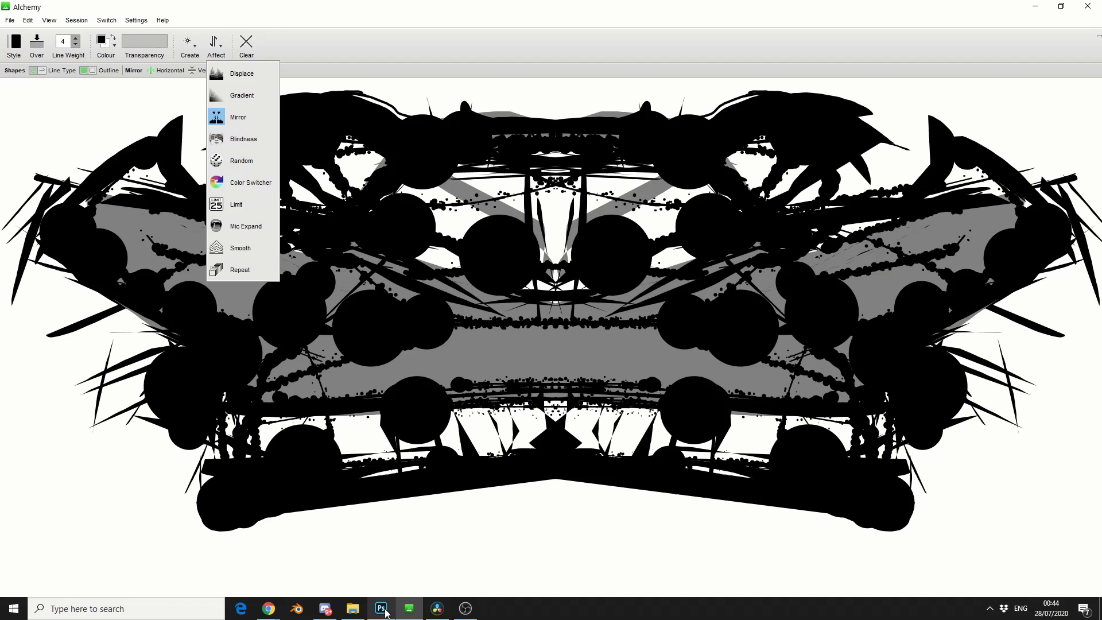
Bring up the Photoshop concept board and zoom in on the sketch thumbnails, then back out.
click(387, 612)
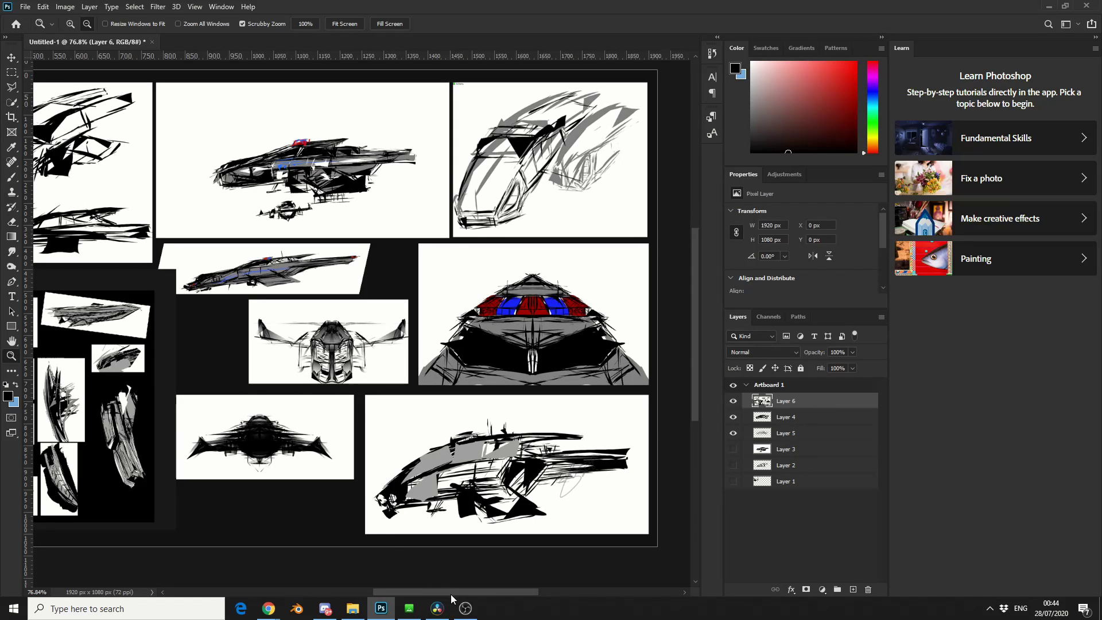
drag(452, 594, 384, 597)
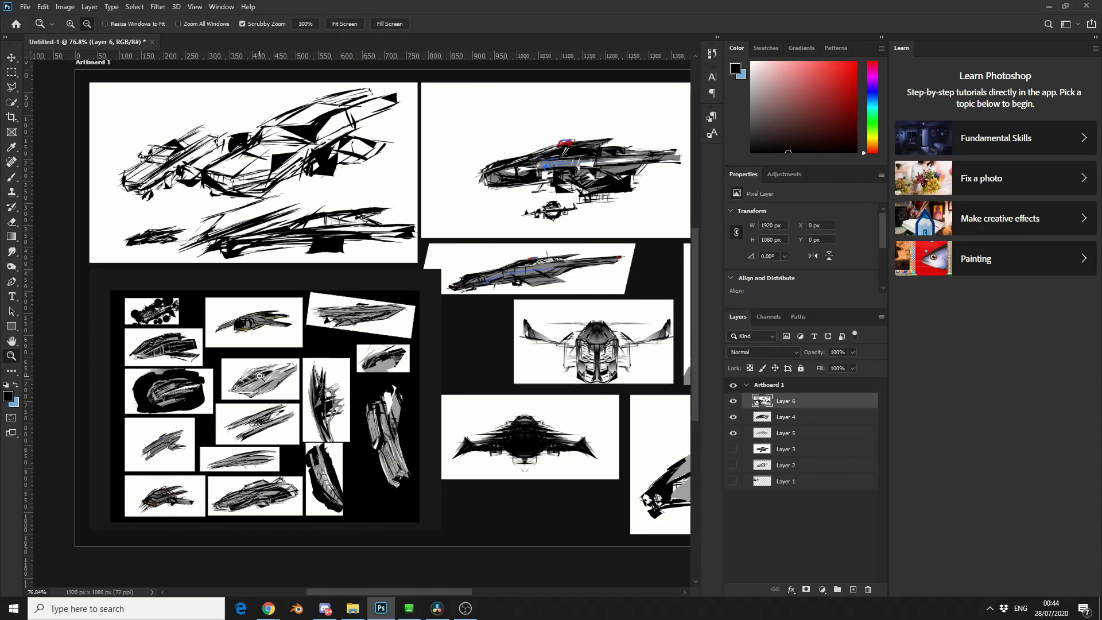
click(227, 413)
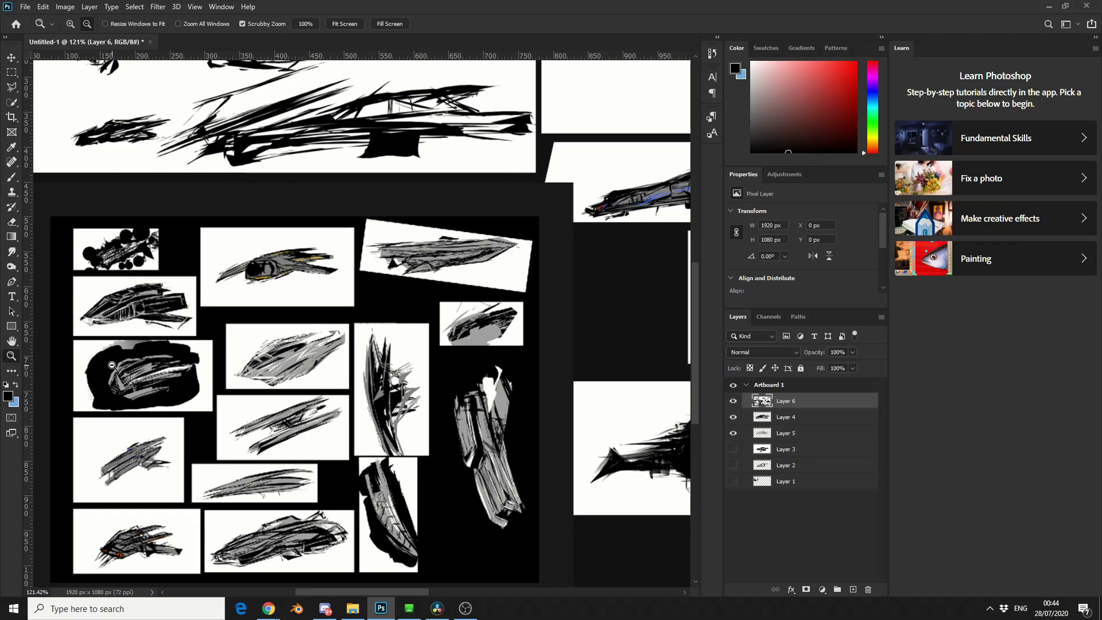
drag(403, 401, 382, 397)
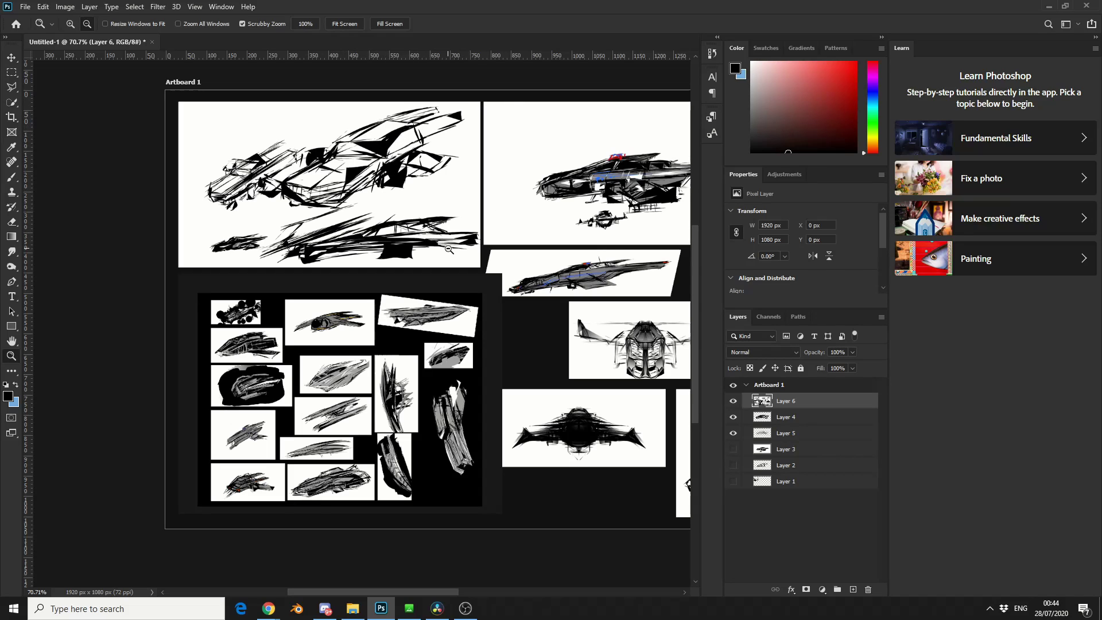
Scroll across the artboard and zoom in on the right-hand concept panels.
drag(410, 592, 491, 594)
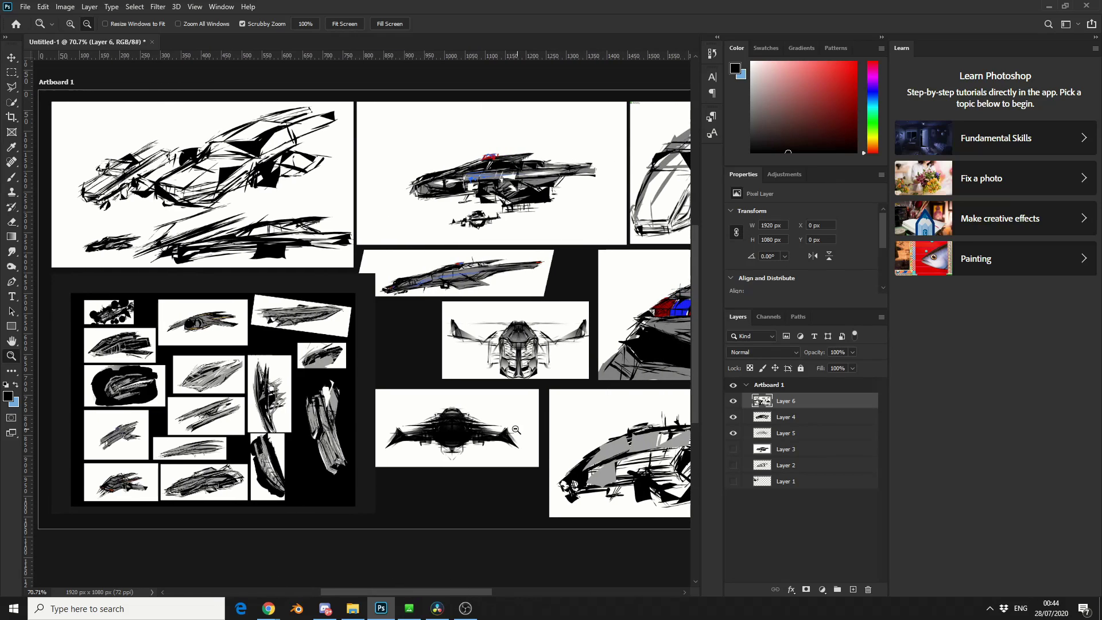
drag(422, 592, 478, 593)
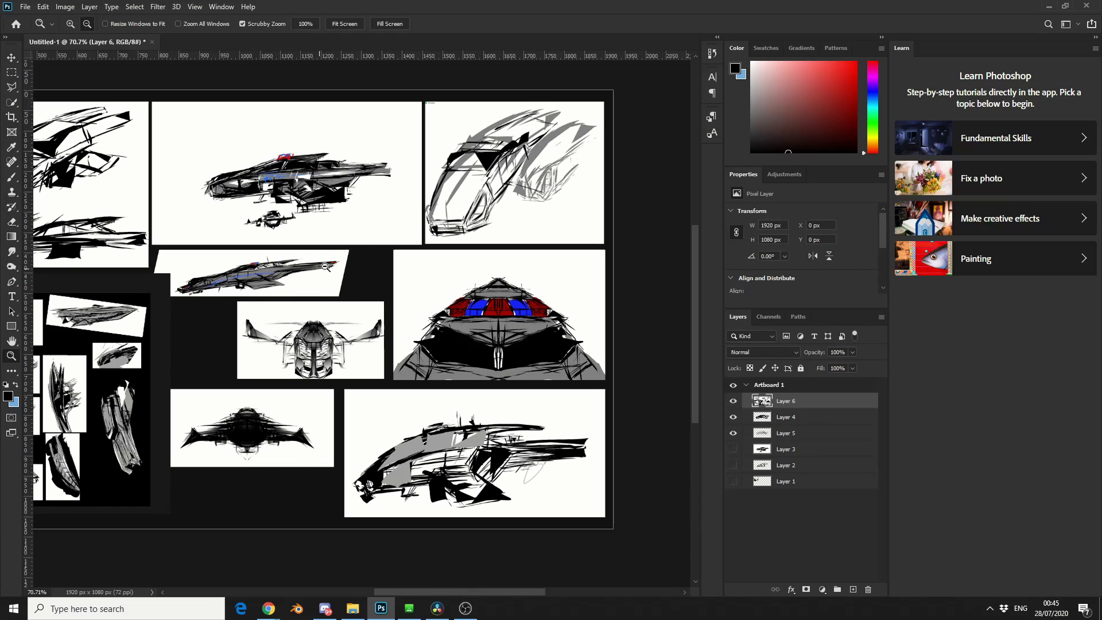
drag(295, 188, 311, 179)
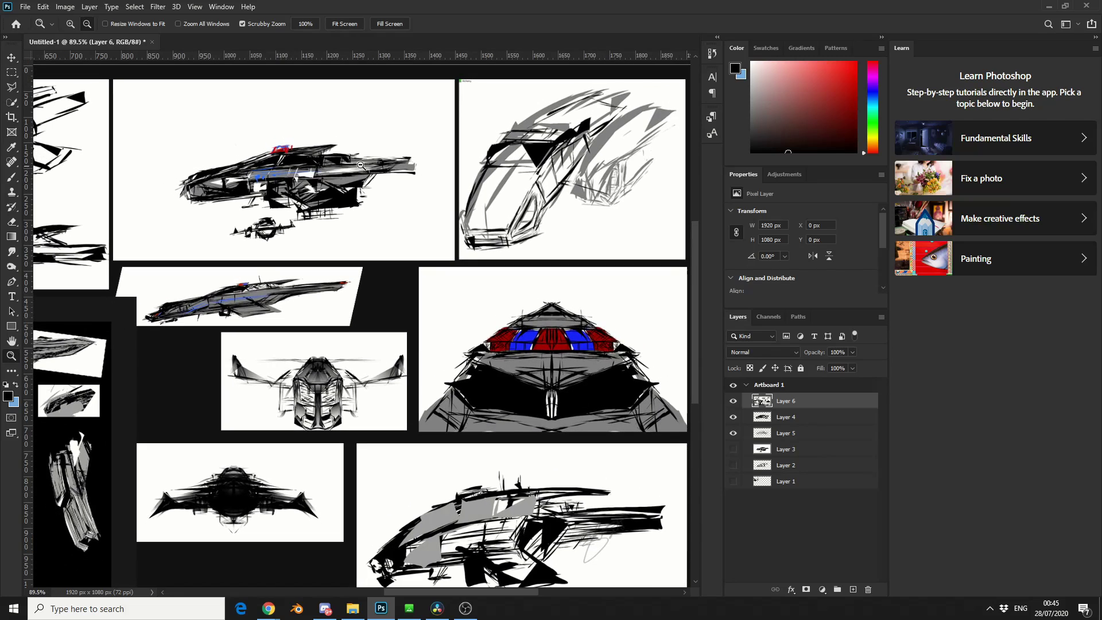